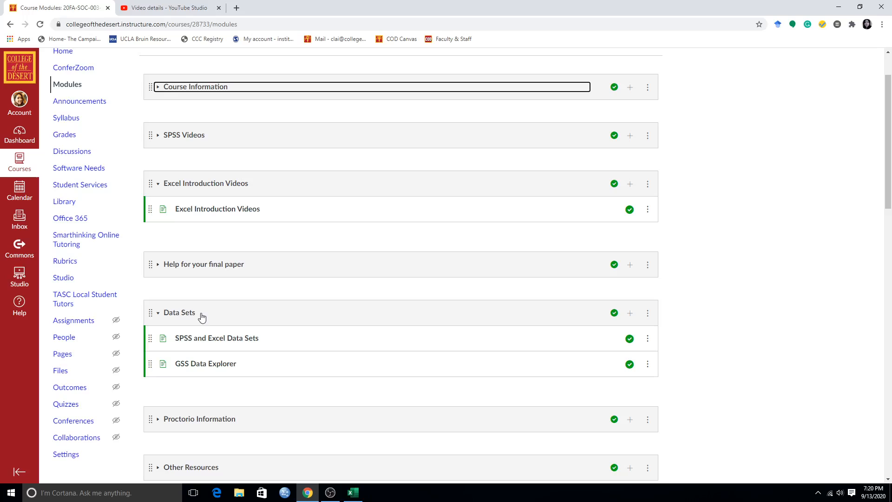
Step: Open the SPSS and Excel Data Sets page in the course modules, and switch to the gss18ssds-a (3) workbook in Excel
{"action": "left_click", "coordinate": [224, 343]}
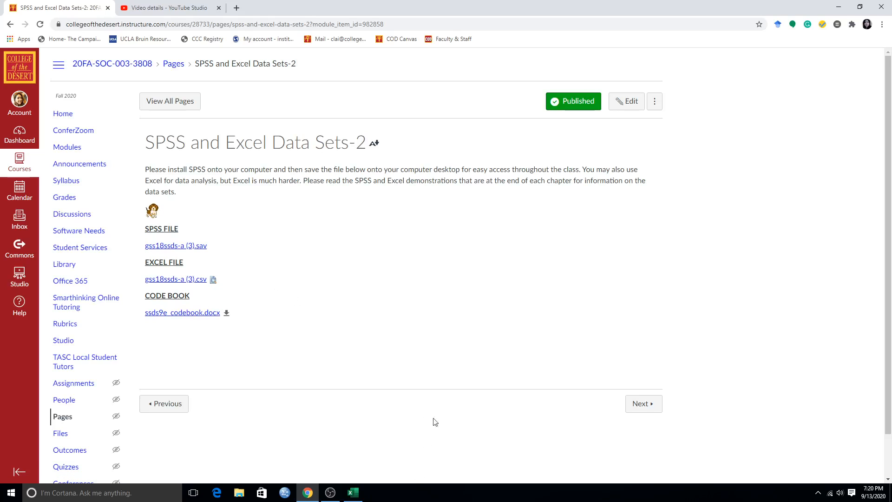
{"action": "left_click", "coordinate": [358, 493]}
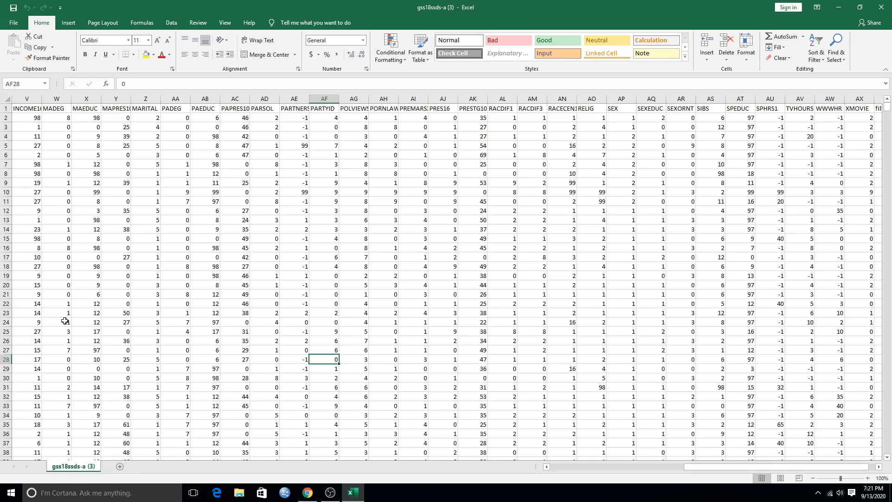
Step: Examine the MARITAL variable's heading and the coded responses listed below it
{"action": "left_click", "coordinate": [149, 108]}
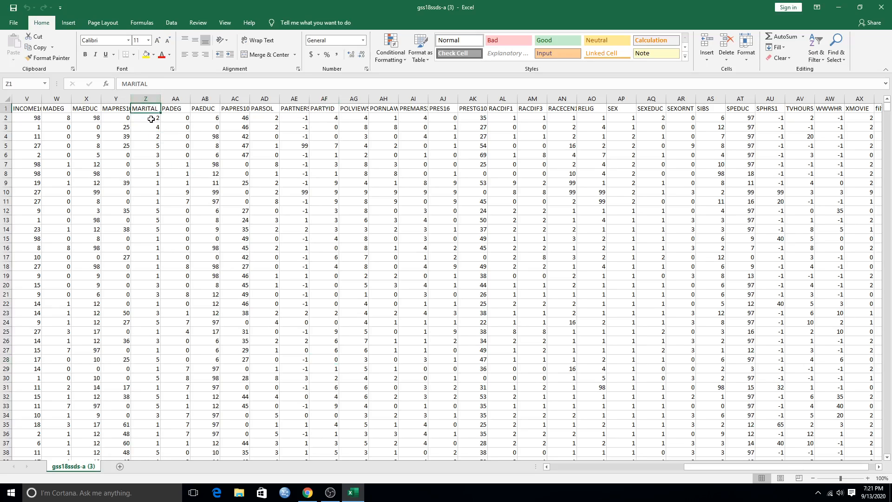
{"action": "left_click_drag", "start_coordinate": [149, 120], "coordinate": [146, 220]}
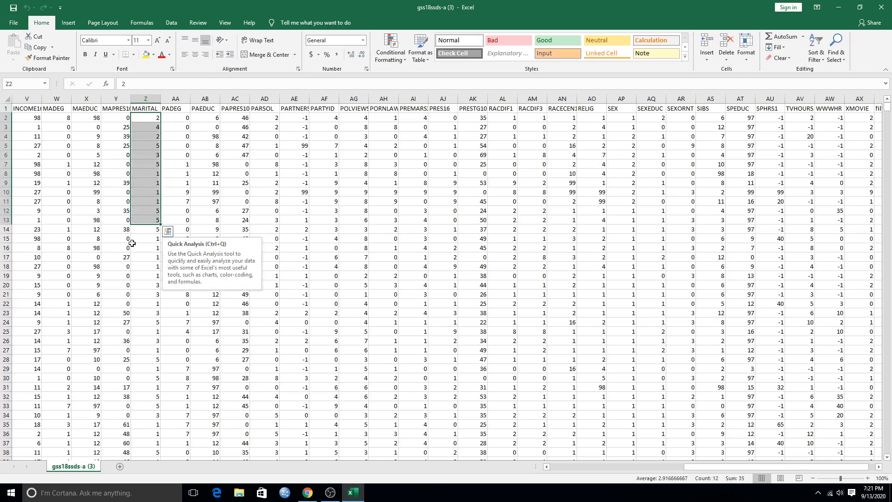
{"action": "left_click", "coordinate": [140, 203]}
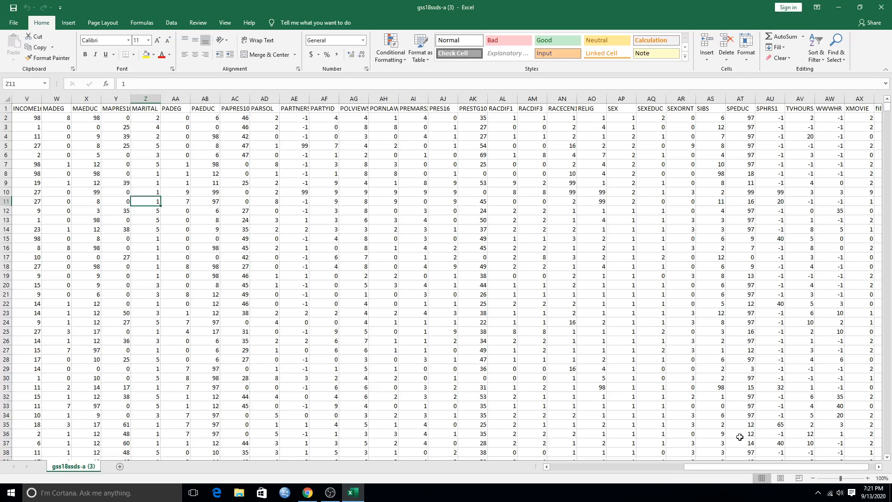
Step: Copy the entire SEX column and insert it as column A of a new worksheet
{"action": "left_click_drag", "start_coordinate": [740, 469], "coordinate": [753, 469]}
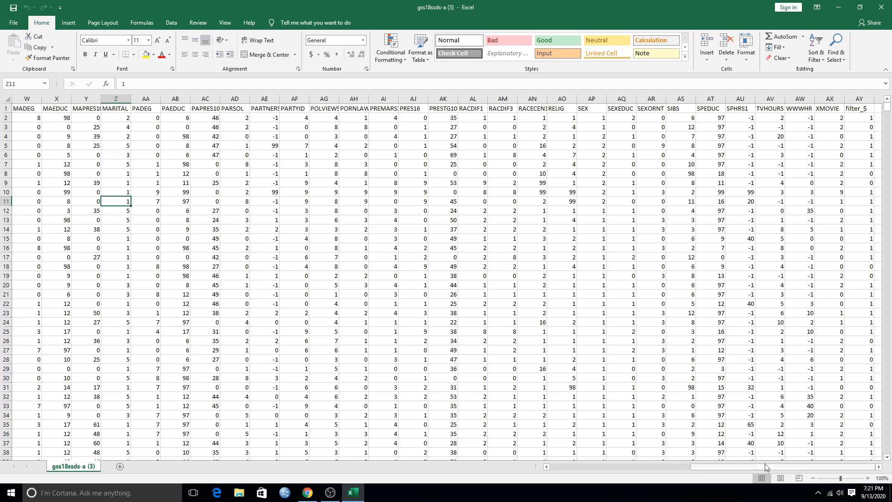
{"action": "left_click", "coordinate": [600, 95]}
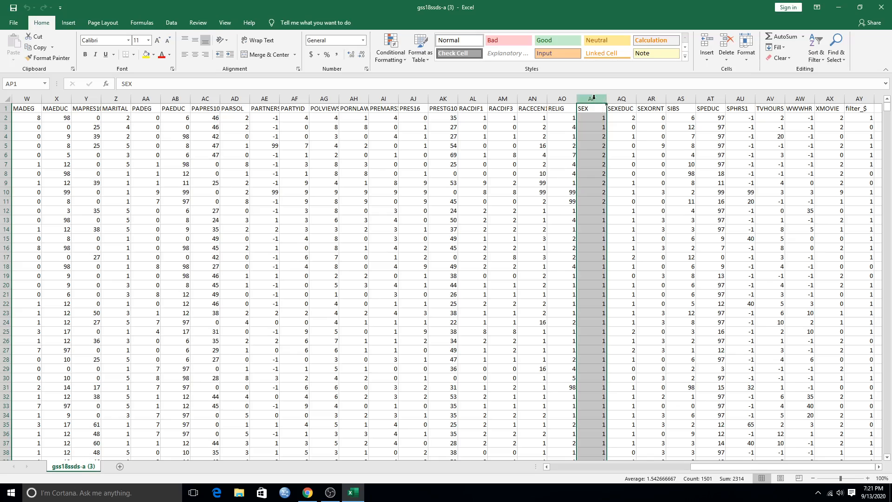
{"action": "right_click", "coordinate": [595, 98]}
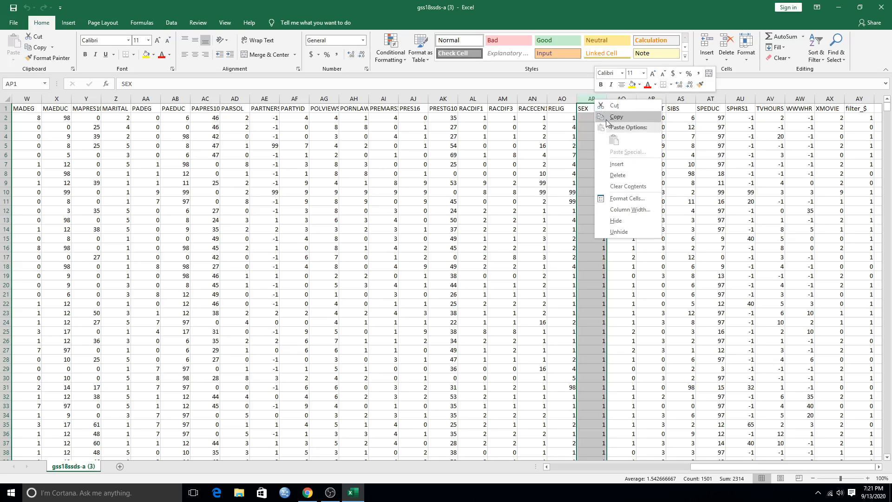
{"action": "left_click", "coordinate": [600, 105]}
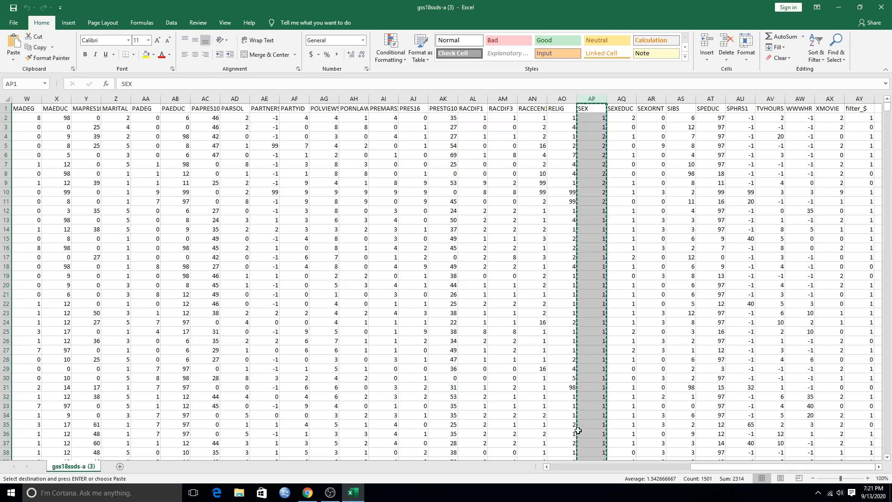
{"action": "left_click", "coordinate": [119, 467]}
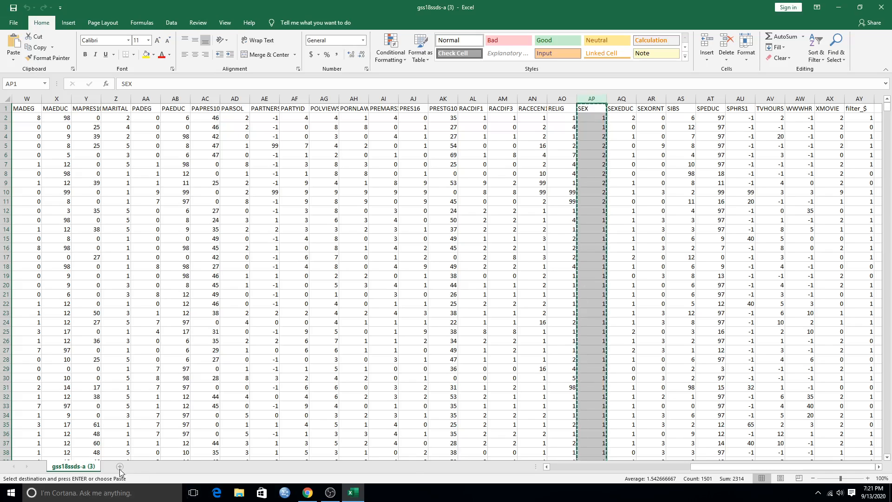
{"action": "left_click", "coordinate": [29, 98]}
{"action": "right_click", "coordinate": [30, 98]}
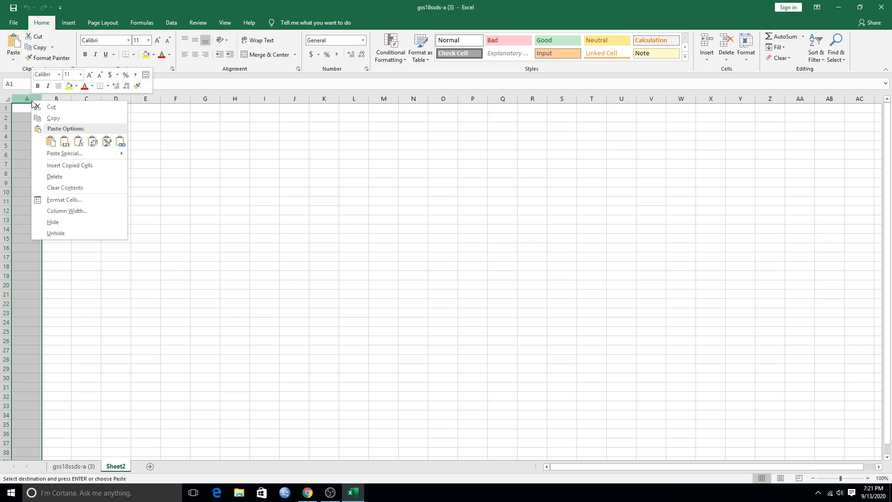
{"action": "left_click", "coordinate": [82, 169]}
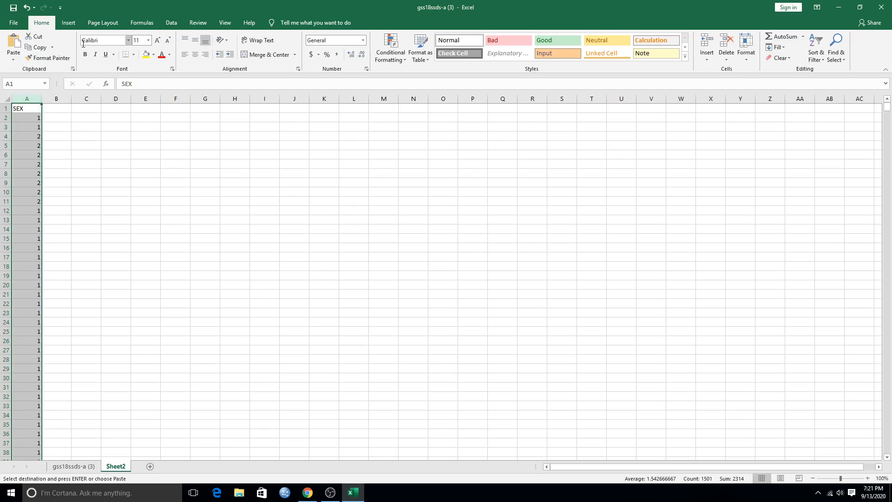
Step: Create a PivotTable from column A of Sheet2, placed on the existing worksheet at cell C3
{"action": "left_click", "coordinate": [68, 23]}
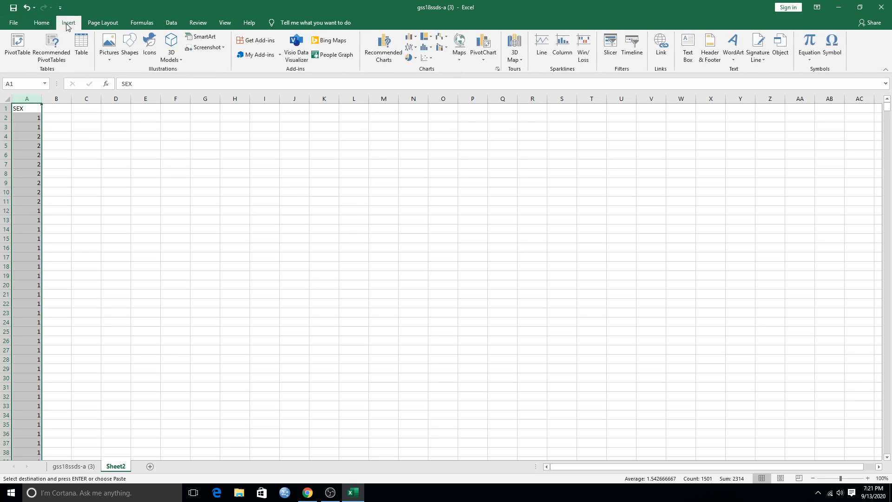
{"action": "left_click", "coordinate": [16, 48]}
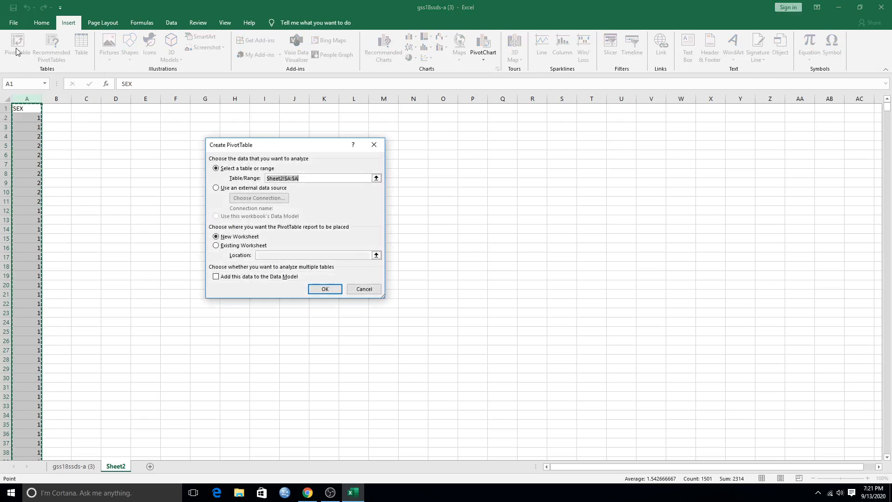
{"action": "left_click", "coordinate": [216, 245]}
{"action": "left_click", "coordinate": [377, 255]}
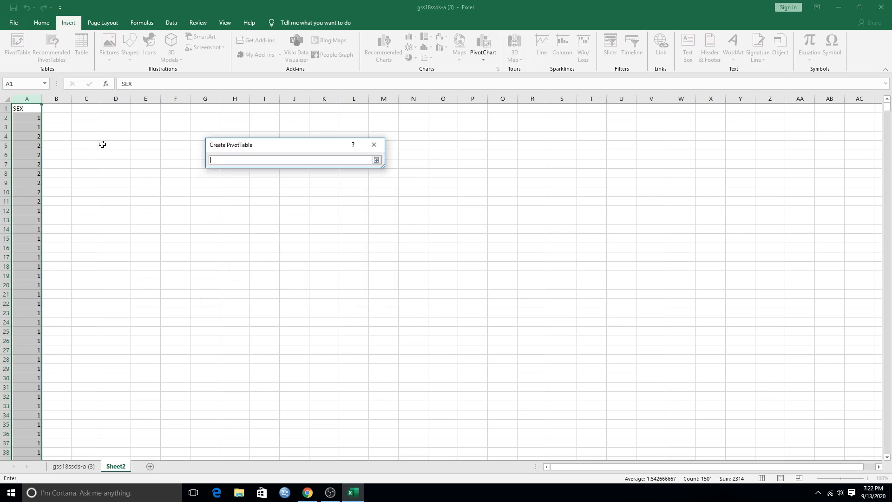
{"action": "left_click", "coordinate": [87, 127]}
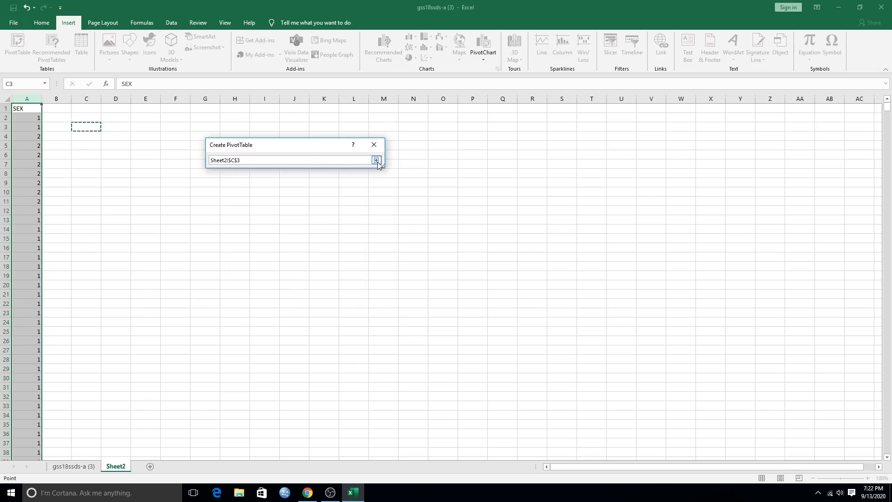
{"action": "left_click", "coordinate": [377, 160]}
{"action": "left_click", "coordinate": [339, 289]}
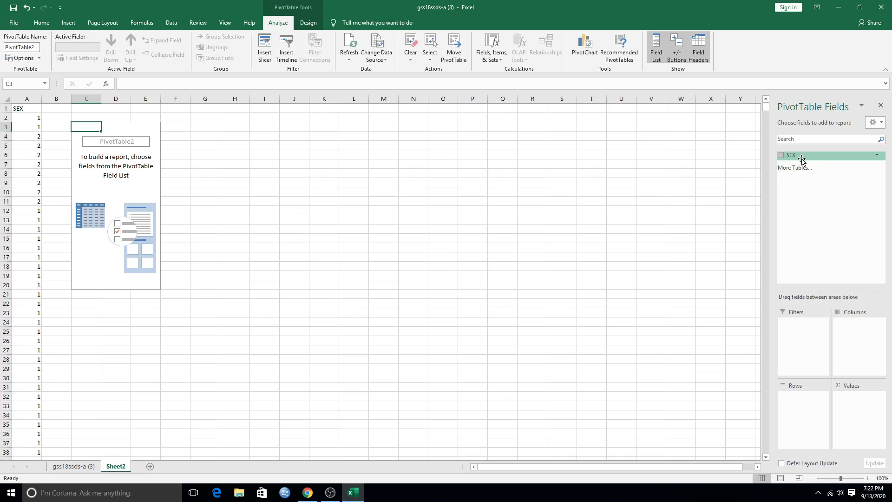
Step: Add the SEX field to the PivotTable's rows once and to its values three times
{"action": "left_click_drag", "start_coordinate": [802, 159], "coordinate": [808, 414]}
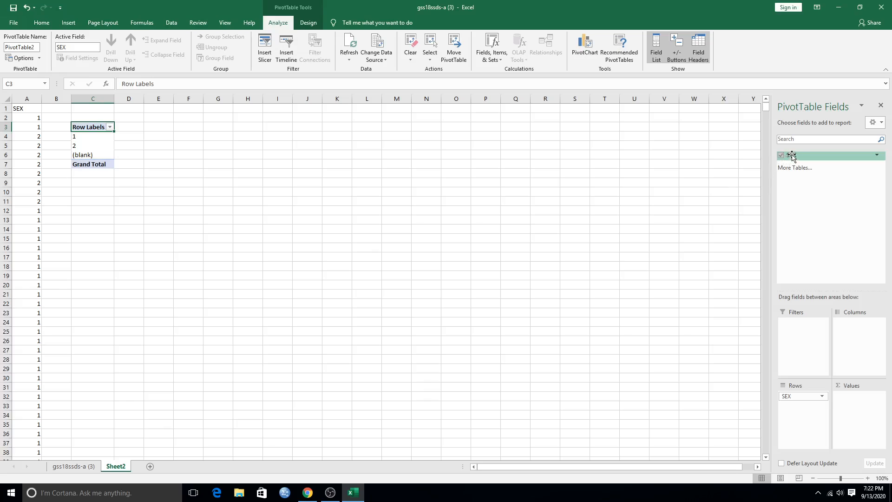
{"action": "left_click_drag", "start_coordinate": [792, 156], "coordinate": [856, 433]}
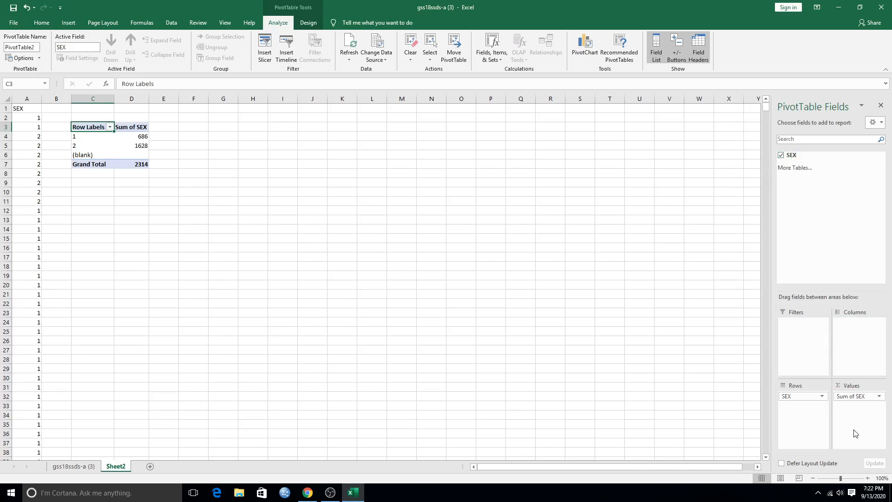
{"action": "left_click_drag", "start_coordinate": [790, 155], "coordinate": [857, 424]}
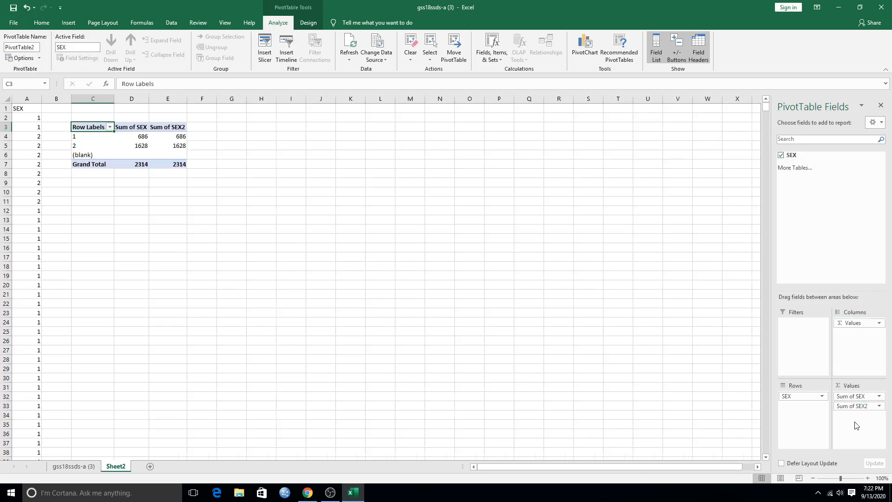
{"action": "left_click_drag", "start_coordinate": [790, 155], "coordinate": [857, 420]}
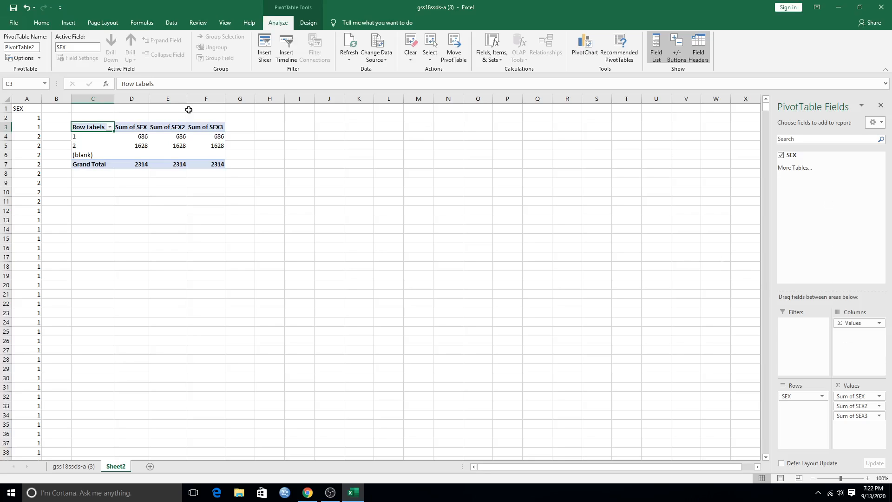
Step: Rename the PivotTable's Row Labels heading to Sex, and relabel category 1 as Male and category 2 as Female
{"action": "double_click", "coordinate": [96, 127]}
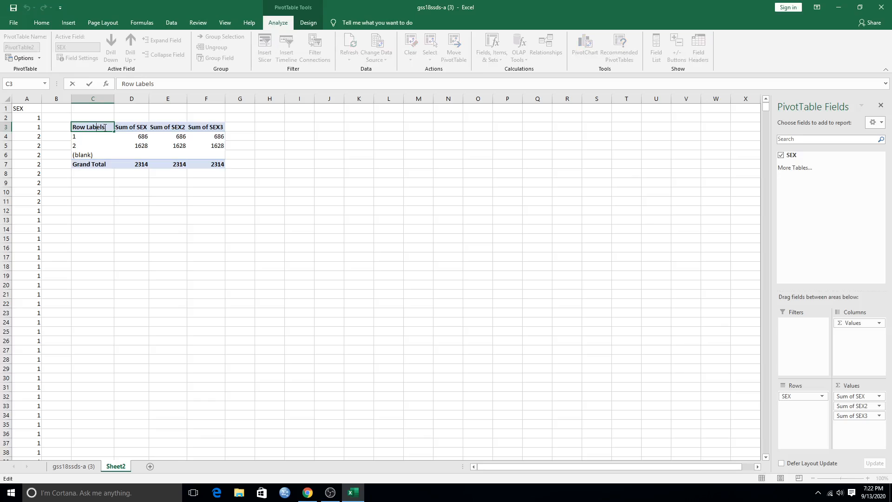
{"action": "left_click_drag", "start_coordinate": [106, 127], "coordinate": [57, 127]}
{"action": "type", "text": "Sex"}
{"action": "left_click", "coordinate": [92, 139]}
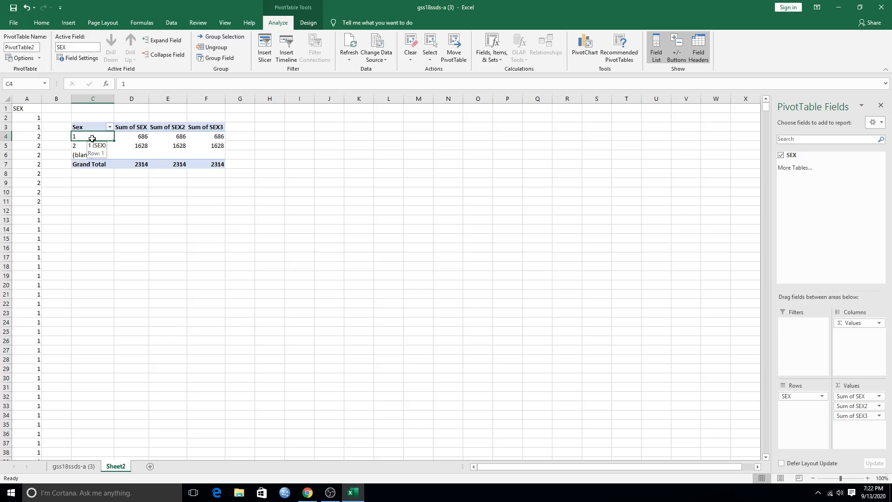
{"action": "type", "text": "Male"}
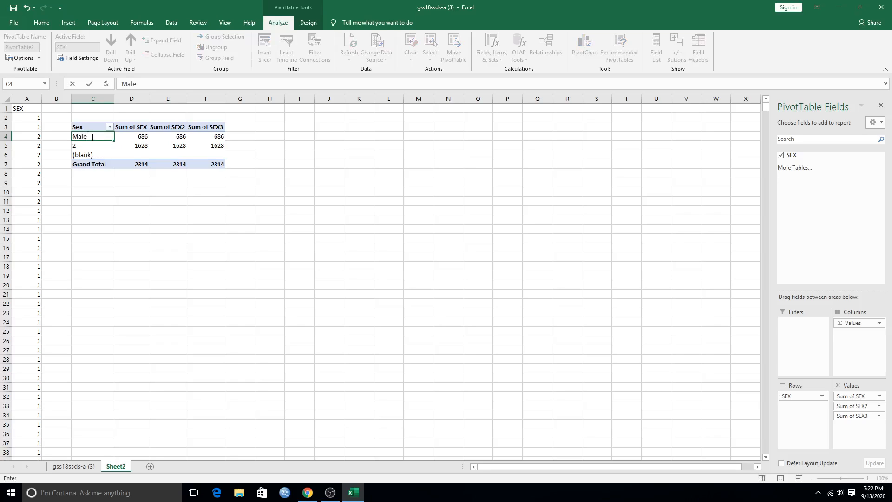
{"action": "key", "text": "Return"}
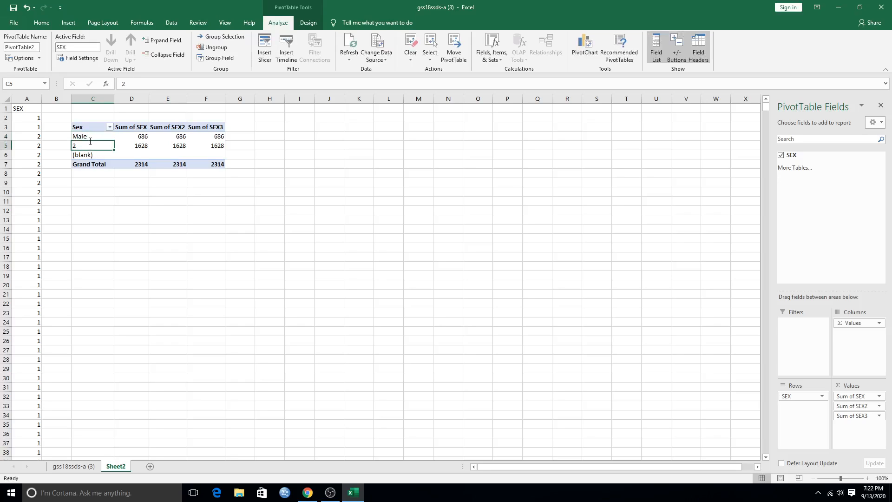
{"action": "type", "text": "Fem"}
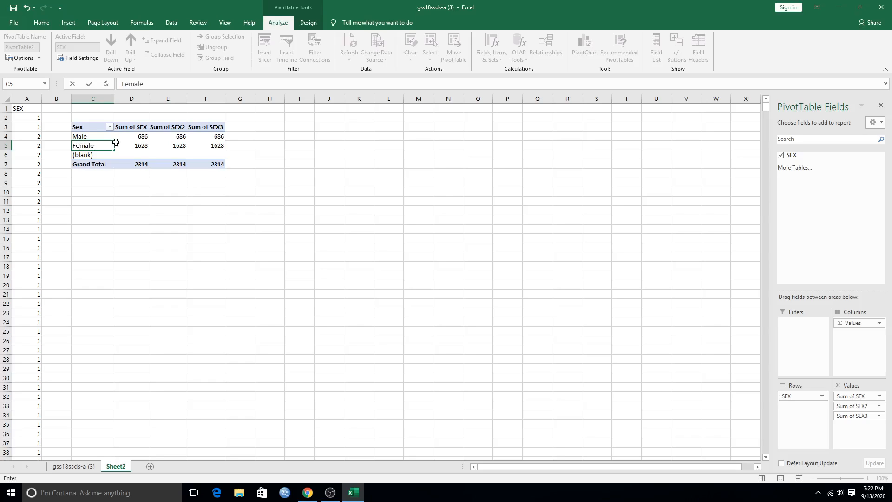
{"action": "type", "text": "ale"}
{"action": "key", "text": "Return"}
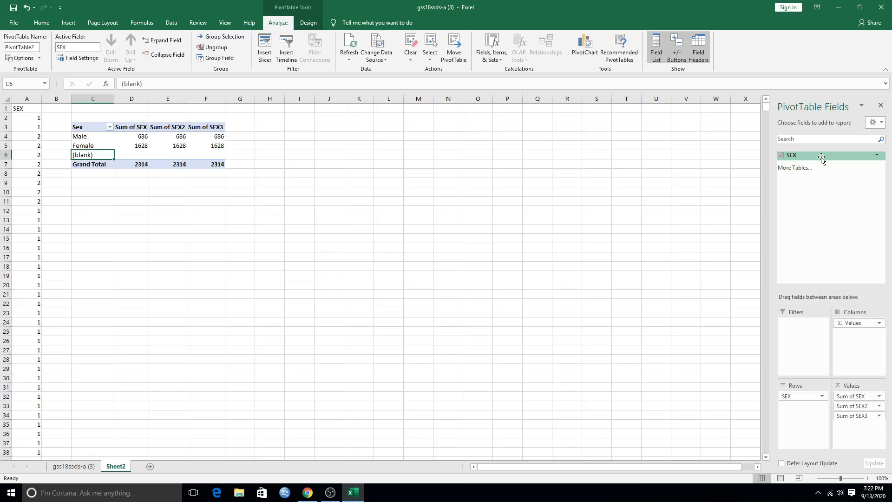
Step: Filter the SEX field to exclude the (blank) category from the PivotTable
{"action": "left_click", "coordinate": [877, 156]}
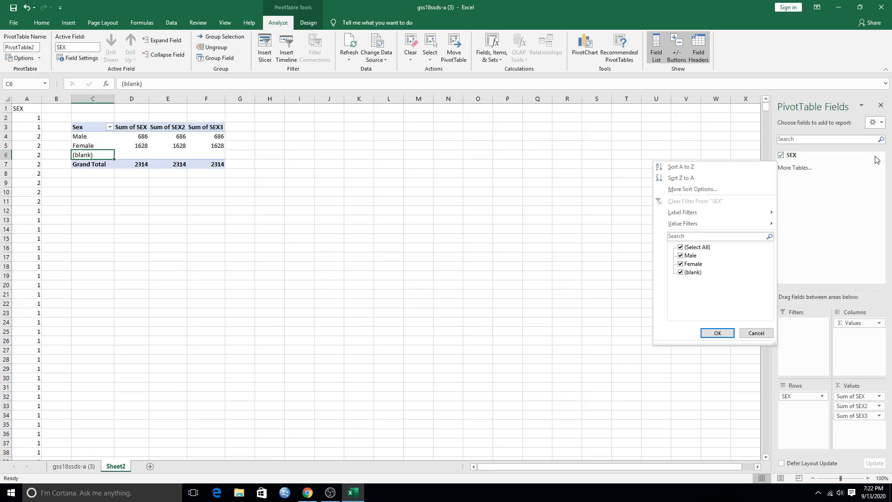
{"action": "left_click", "coordinate": [681, 273]}
{"action": "left_click", "coordinate": [718, 334]}
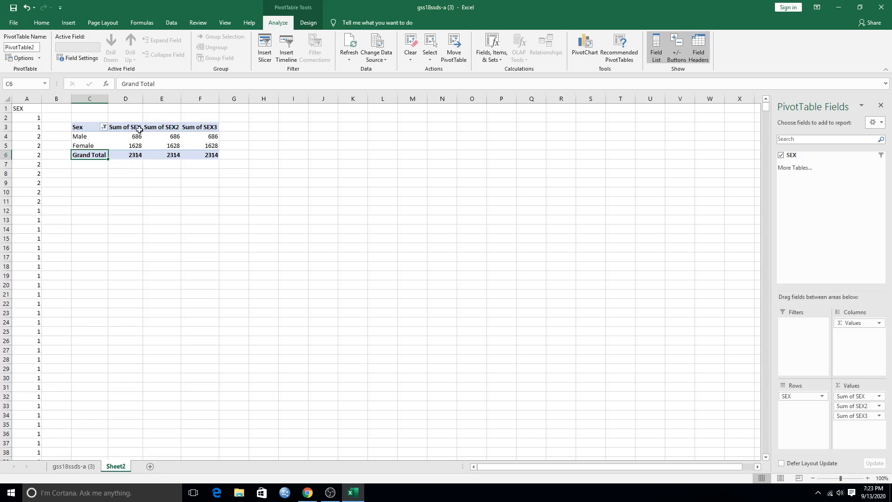
Step: Summarize the Sum of SEX value field by Count and give it the custom name "frequency"
{"action": "left_click", "coordinate": [879, 397]}
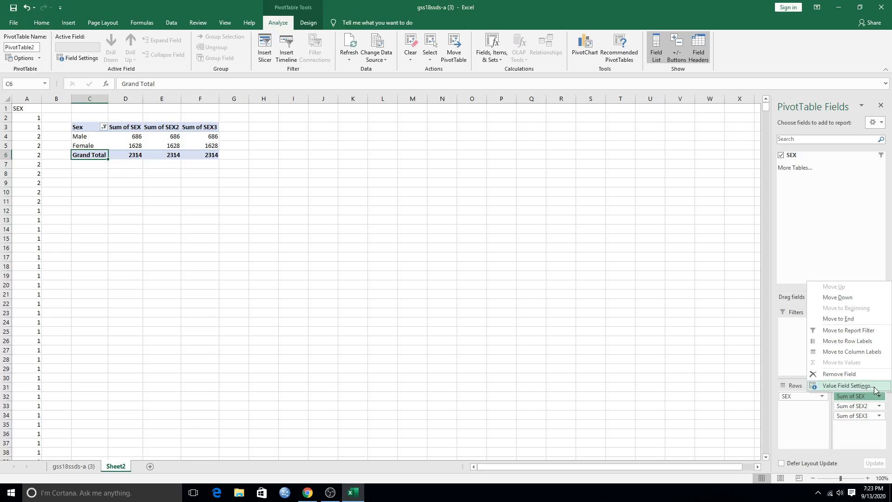
{"action": "left_click", "coordinate": [847, 386]}
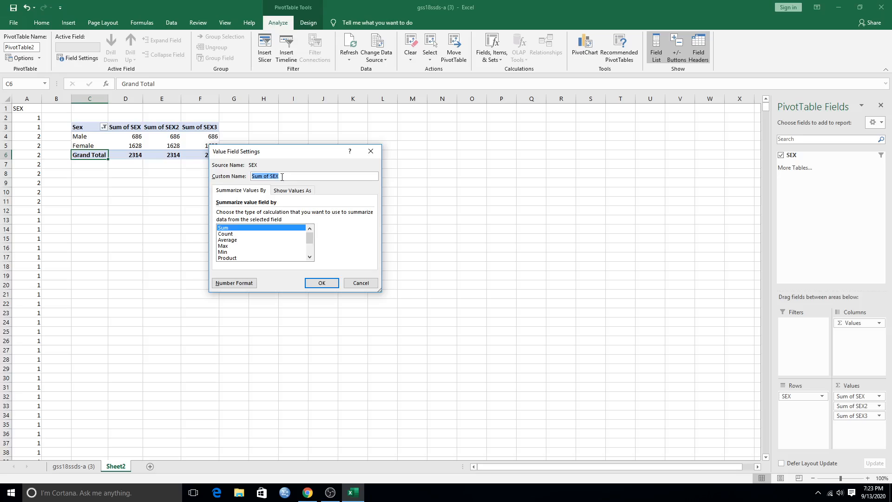
{"action": "type", "text": "Frequency"}
{"action": "left_click", "coordinate": [226, 234]}
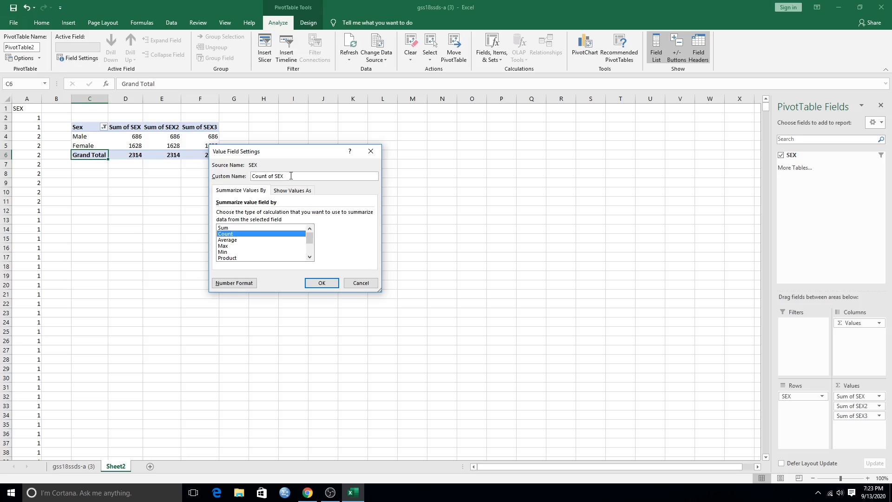
{"action": "left_click_drag", "start_coordinate": [291, 175], "coordinate": [240, 177]}
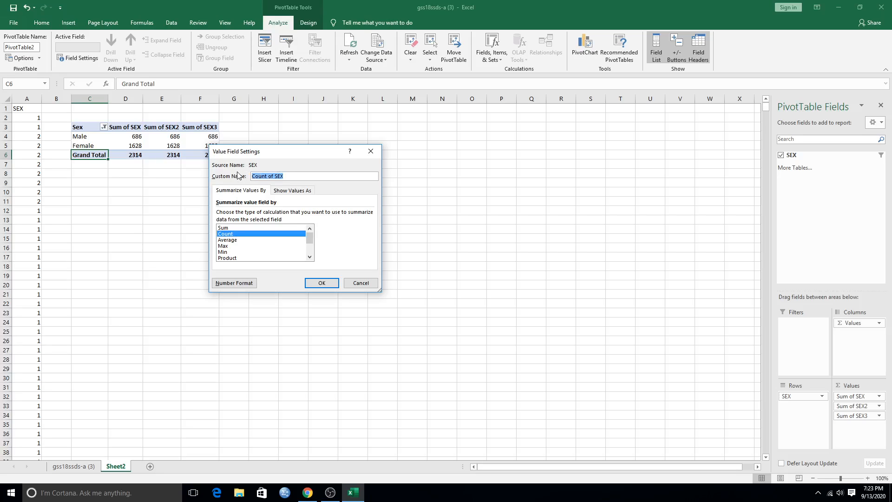
{"action": "type", "text": "frequency"}
{"action": "left_click", "coordinate": [330, 283]}
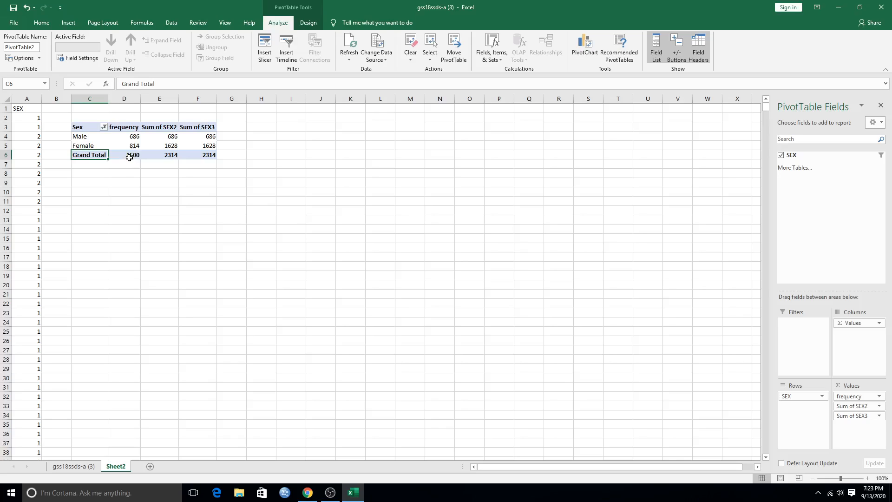
Step: Summarize the Sum of SEX2 value field by Count, show it as % of Grand Total, and give it the custom name "%"
{"action": "left_click", "coordinate": [880, 407]}
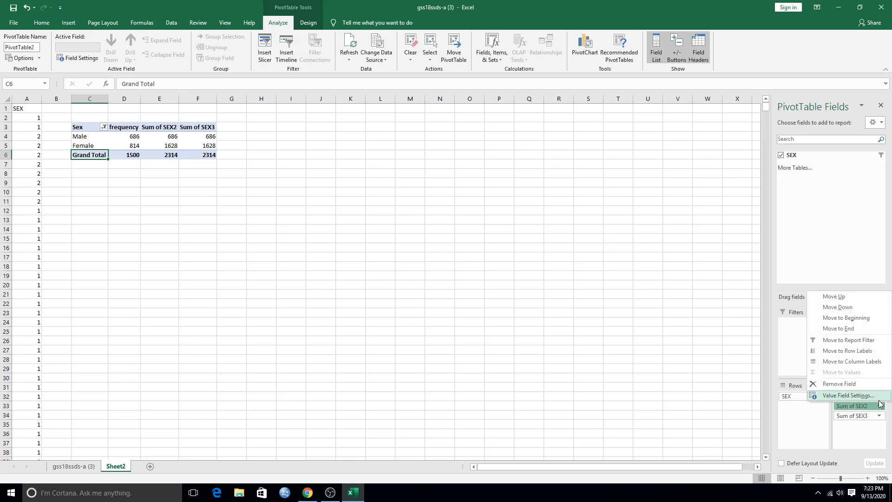
{"action": "left_click", "coordinate": [848, 395]}
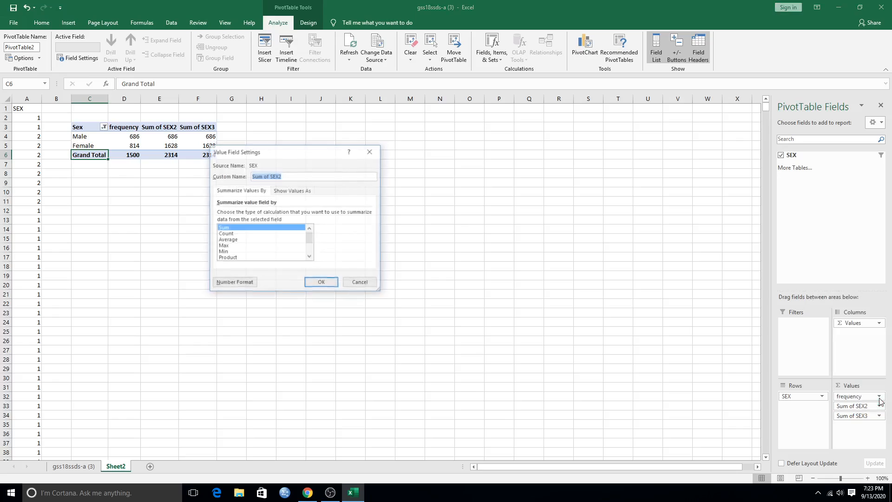
{"action": "left_click", "coordinate": [235, 240]}
{"action": "left_click", "coordinate": [235, 233]}
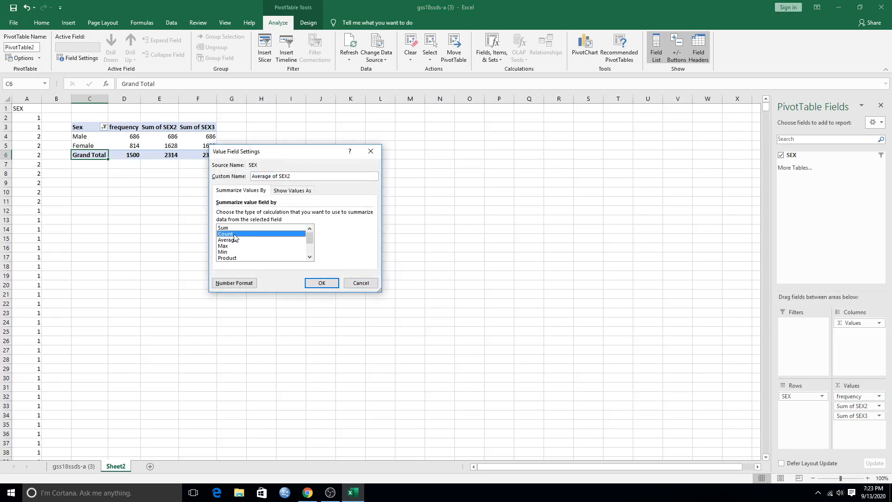
{"action": "left_click", "coordinate": [289, 191]}
{"action": "left_click", "coordinate": [269, 214]}
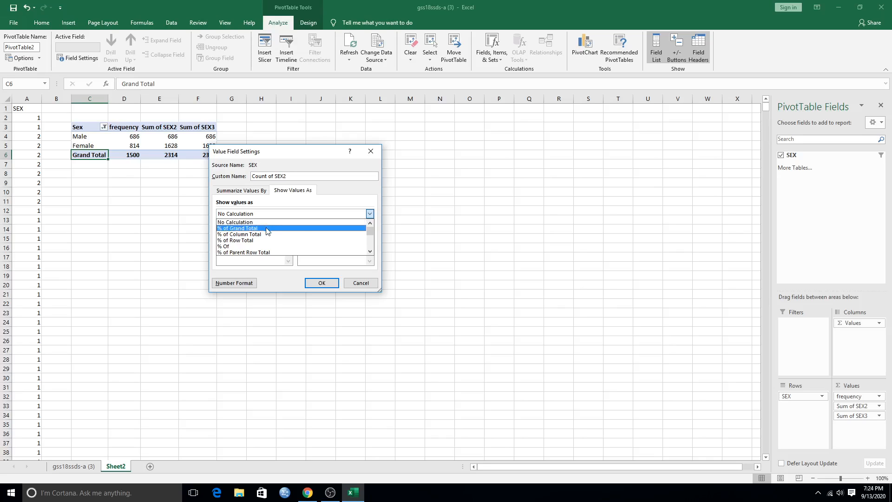
{"action": "left_click", "coordinate": [268, 229]}
{"action": "left_click_drag", "start_coordinate": [298, 176], "coordinate": [207, 165]}
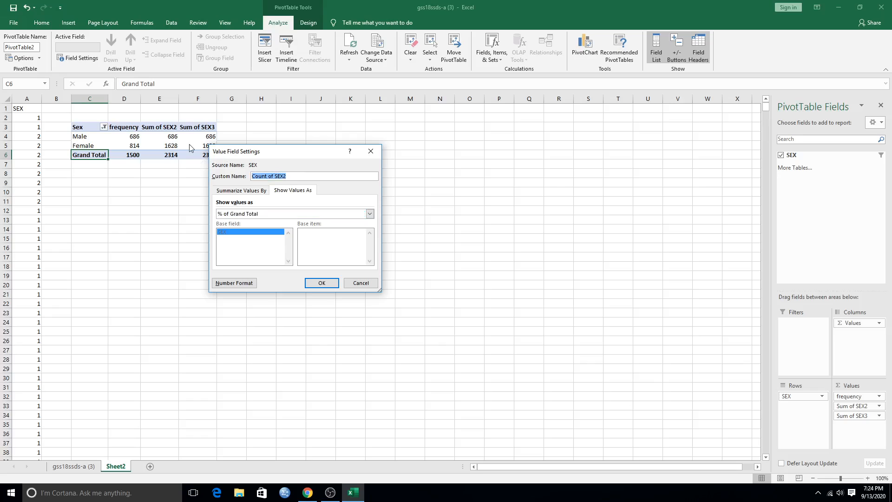
{"action": "type", "text": "%"}
{"action": "left_click", "coordinate": [322, 283]}
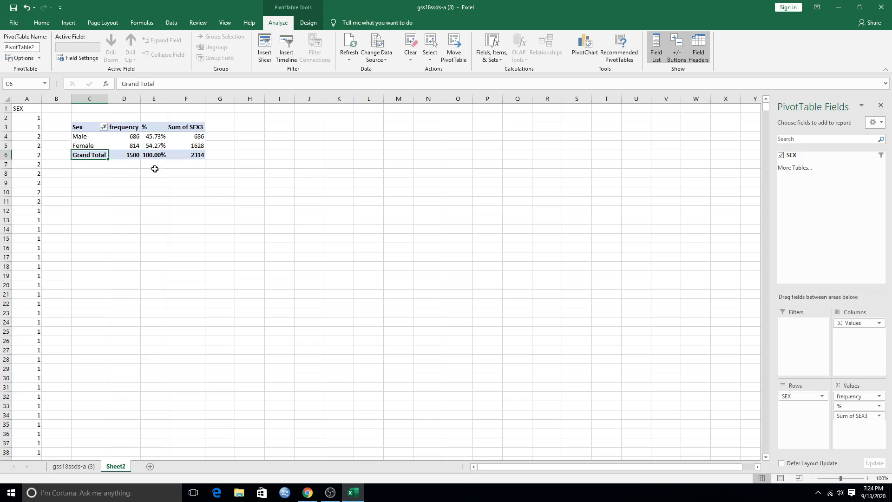
Step: Summarize the Sum of SEX3 value field by Count and show it as % Running Total In with SEX as the base field
{"action": "left_click", "coordinate": [865, 415]}
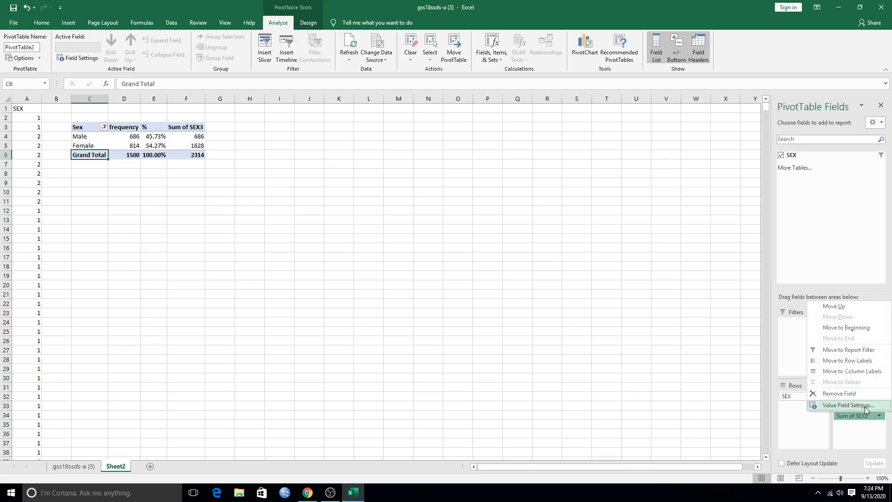
{"action": "left_click", "coordinate": [864, 406]}
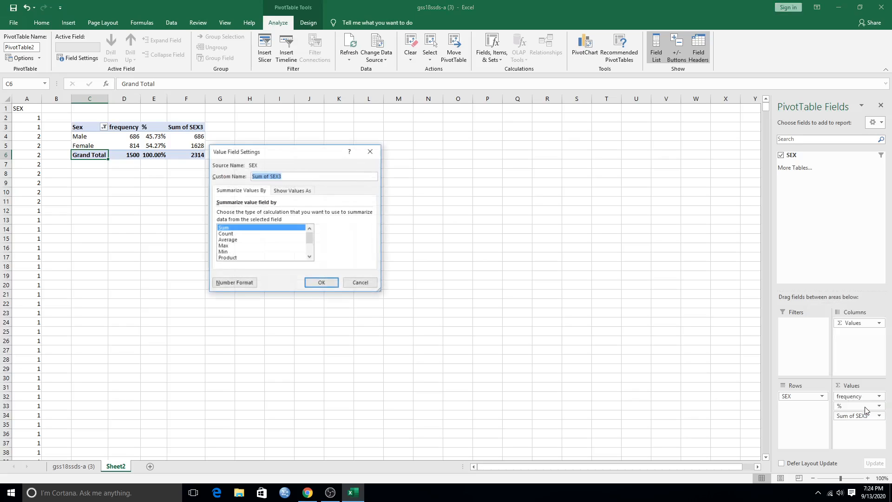
{"action": "left_click", "coordinate": [225, 234]}
{"action": "left_click", "coordinate": [291, 192]}
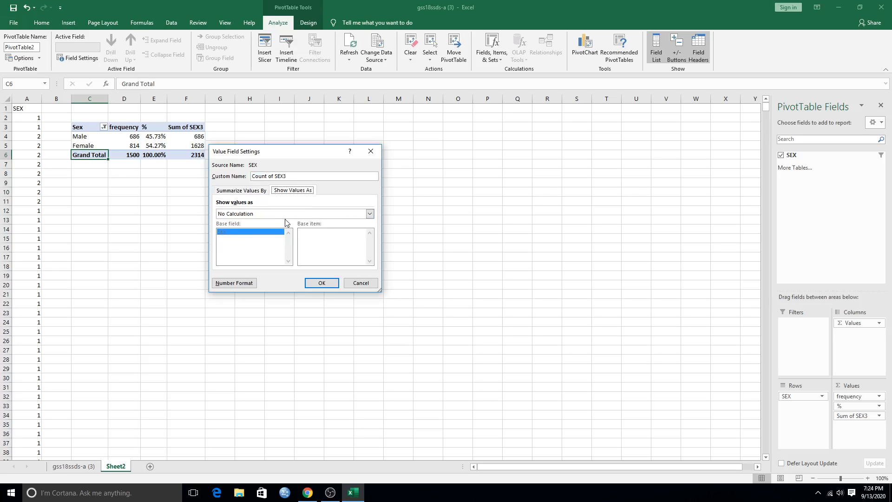
{"action": "left_click", "coordinate": [370, 214]}
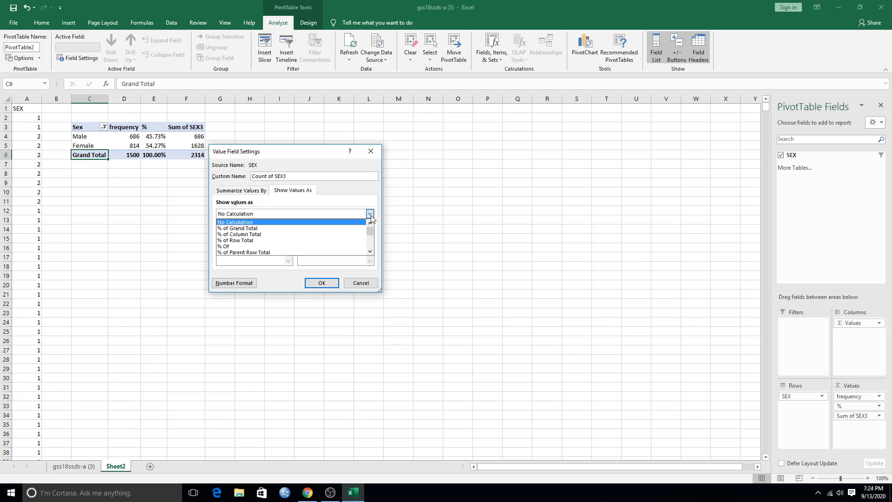
{"action": "scroll", "coordinate": [314, 246], "scroll_direction": "down", "scroll_amount": 2}
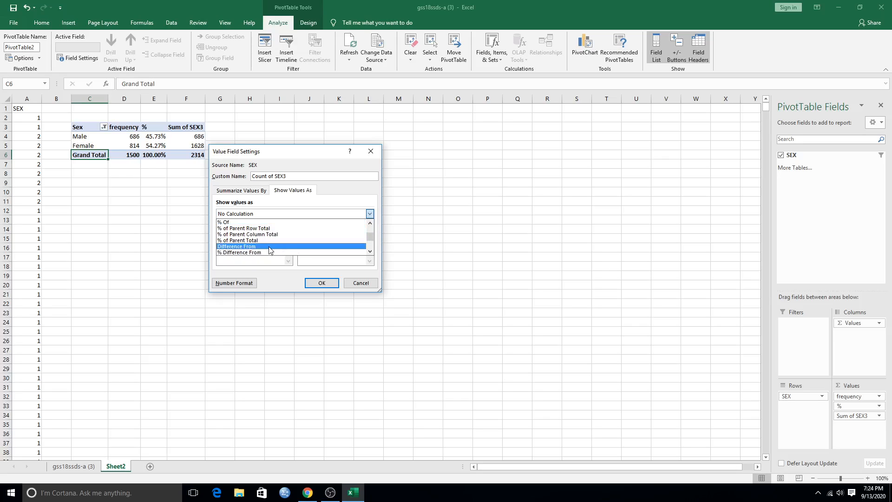
{"action": "scroll", "coordinate": [288, 247], "scroll_direction": "down", "scroll_amount": 2}
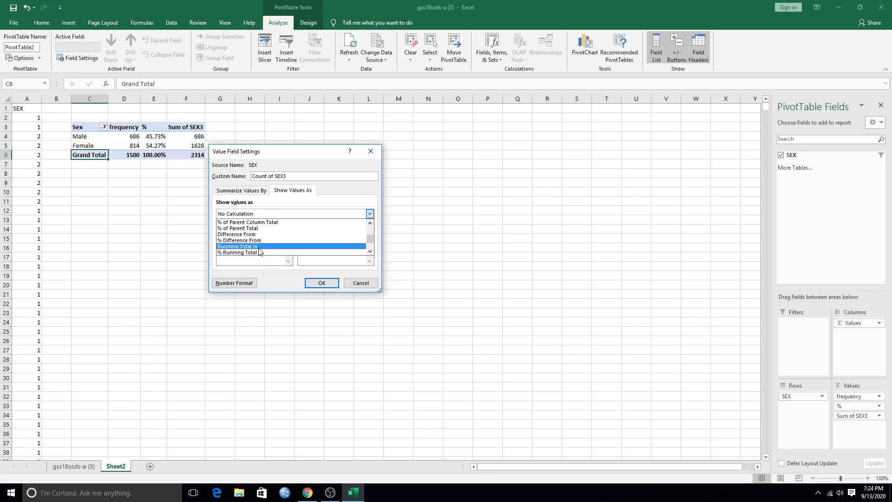
{"action": "left_click", "coordinate": [259, 253]}
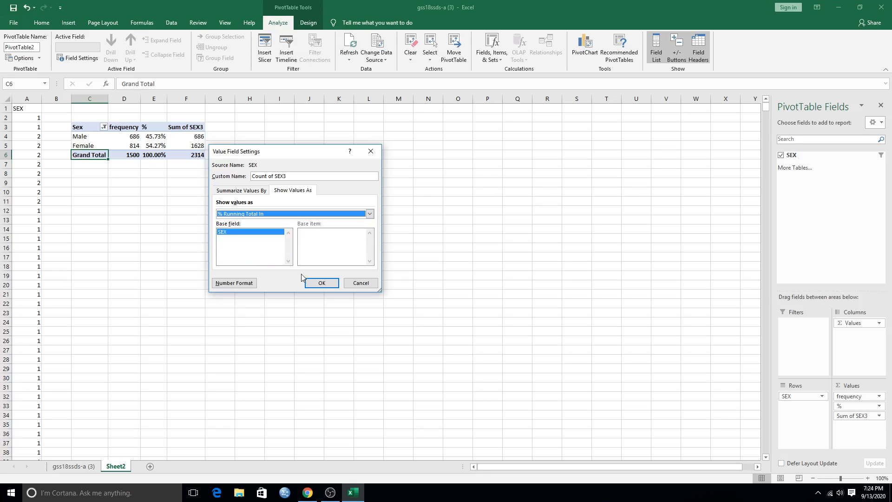
{"action": "left_click", "coordinate": [321, 283]}
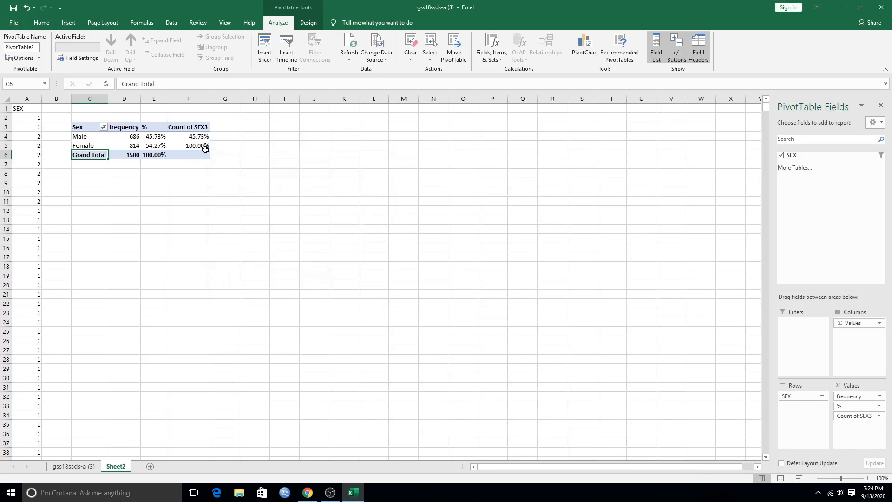
Step: Give the running-total SEX value field in the PivotTable's last column the custom name "Cumulative%"
{"action": "left_click", "coordinate": [192, 127]}
{"action": "double_click", "coordinate": [193, 126]}
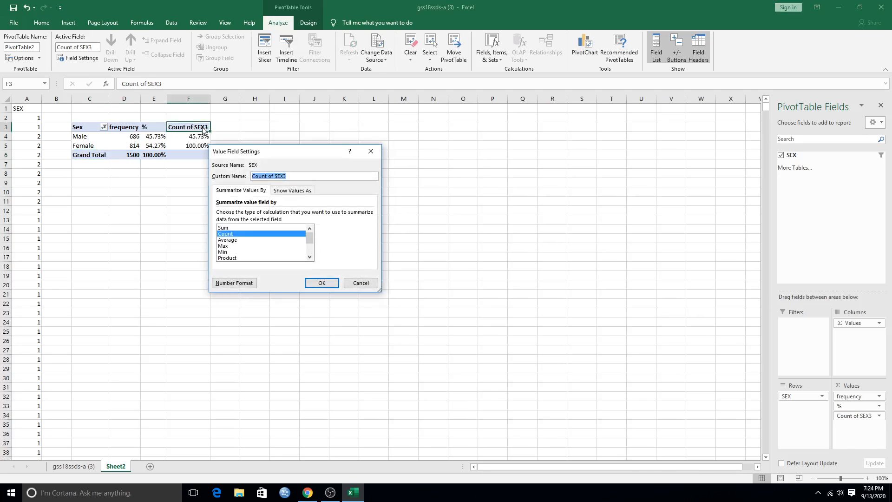
{"action": "left_click", "coordinate": [295, 177]}
{"action": "left_click_drag", "start_coordinate": [294, 177], "coordinate": [189, 160]}
{"action": "type", "text": "Cumulative%"}
{"action": "left_click", "coordinate": [320, 282]}
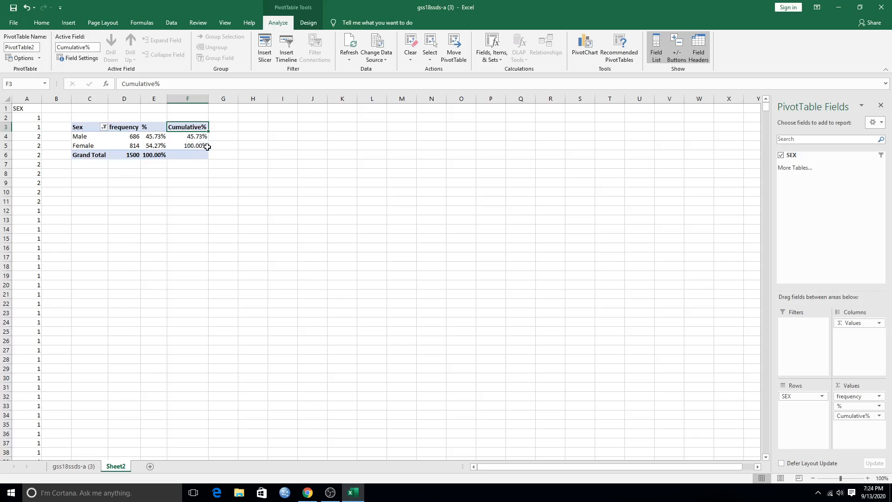
{"action": "mouse_move", "coordinate": [192, 145]}
{"action": "left_mouse_down"}
{"action": "mouse_move", "coordinate": [158, 157]}
{"action": "mouse_move", "coordinate": [190, 147]}
{"action": "left_mouse_up"}
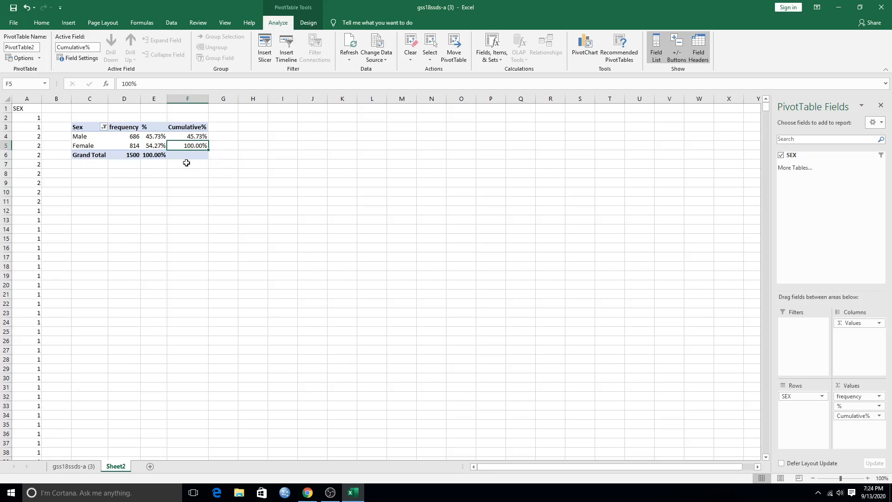
{"action": "left_click", "coordinate": [198, 168]}
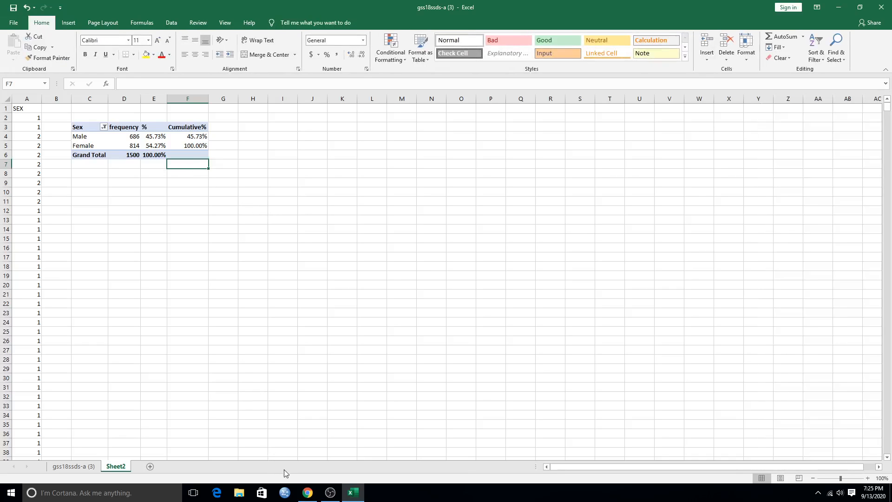
{"action": "mouse_move", "coordinate": [359, 496]}
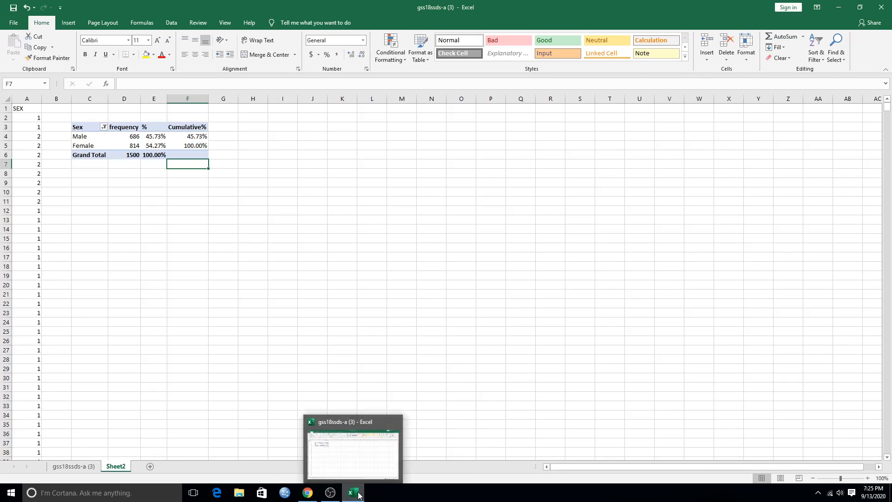